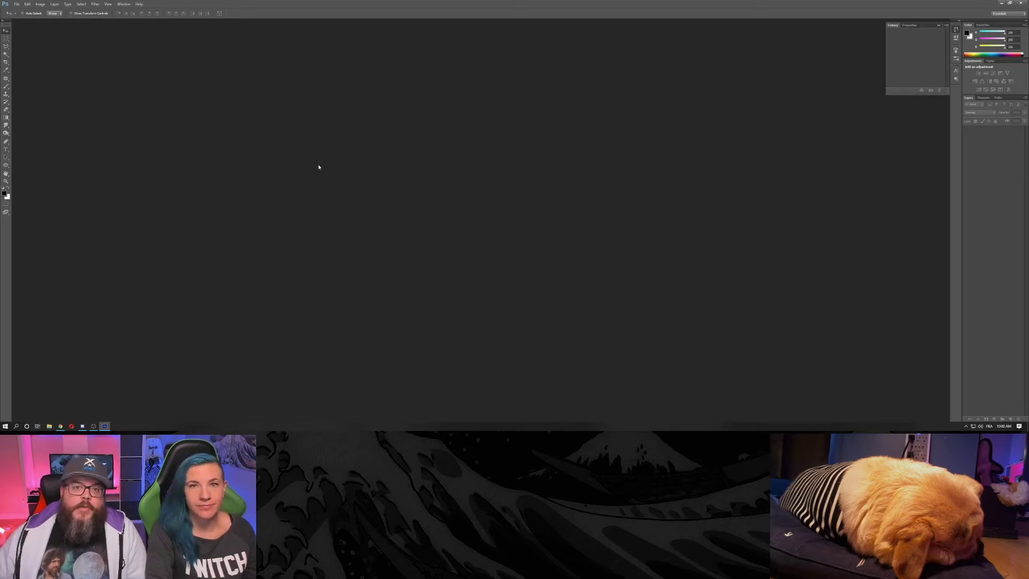
- Create a new document 1920 pixels wide by 1080 pixels high
{"action": "left_click", "coordinate": [18, 4]}
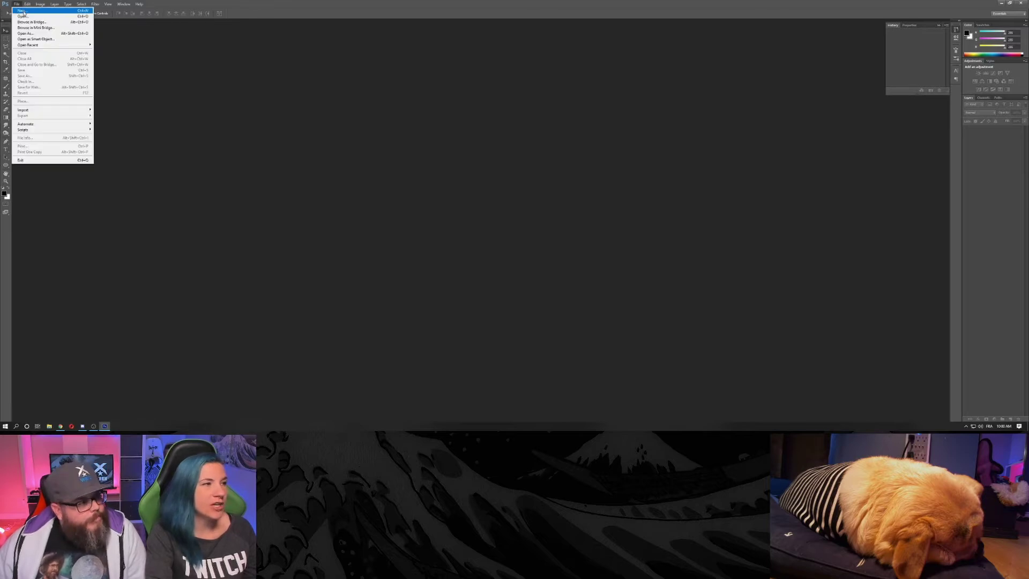
{"action": "left_click", "coordinate": [24, 12]}
{"action": "key", "text": "Tab"}
{"action": "key", "text": "Tab"}
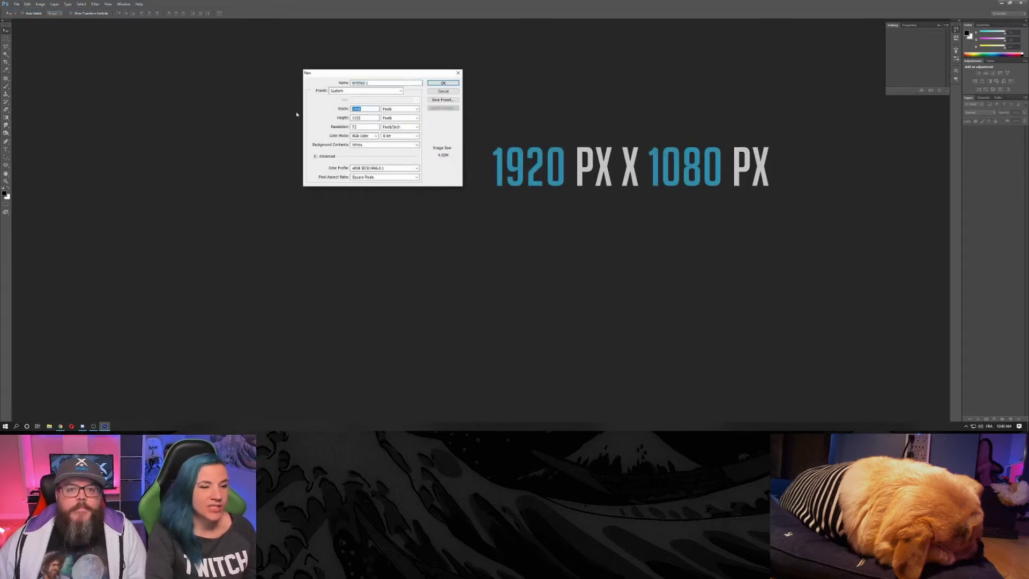
{"action": "type", "text": "19"}
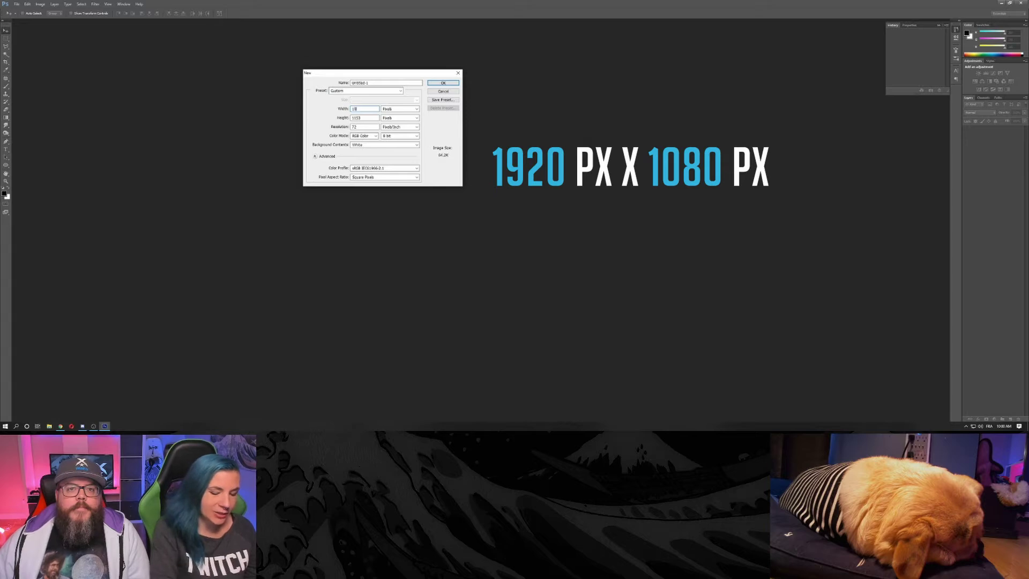
{"action": "type", "text": "20"}
{"action": "key", "text": "Tab"}
{"action": "key", "text": "Tab"}
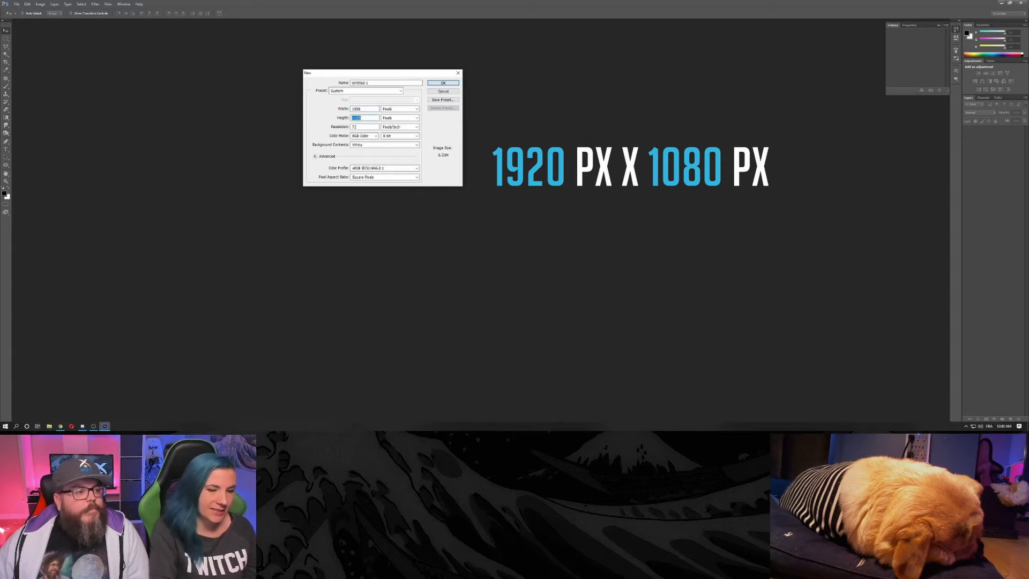
{"action": "type", "text": "1080"}
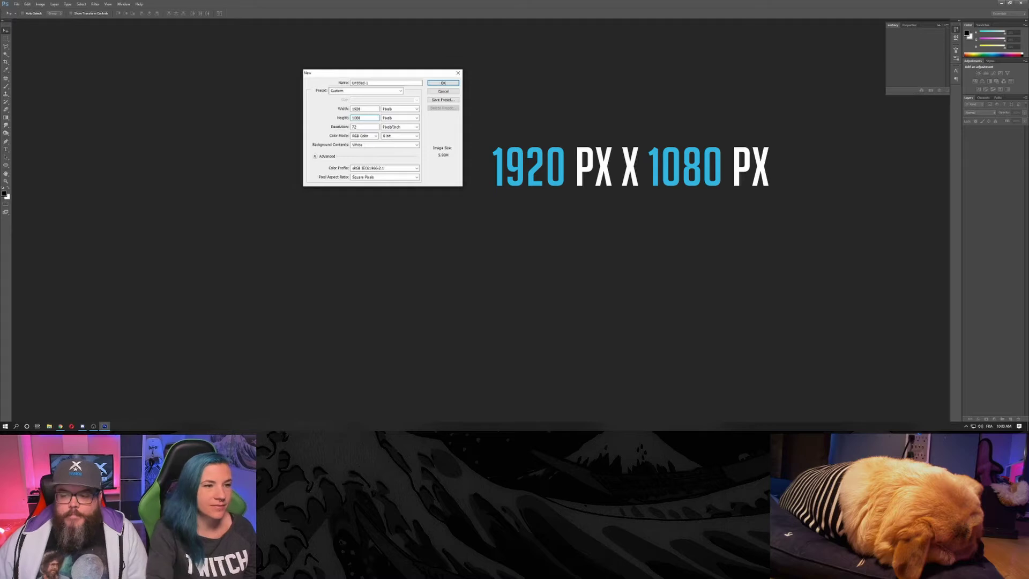
{"action": "left_click", "coordinate": [450, 84]}
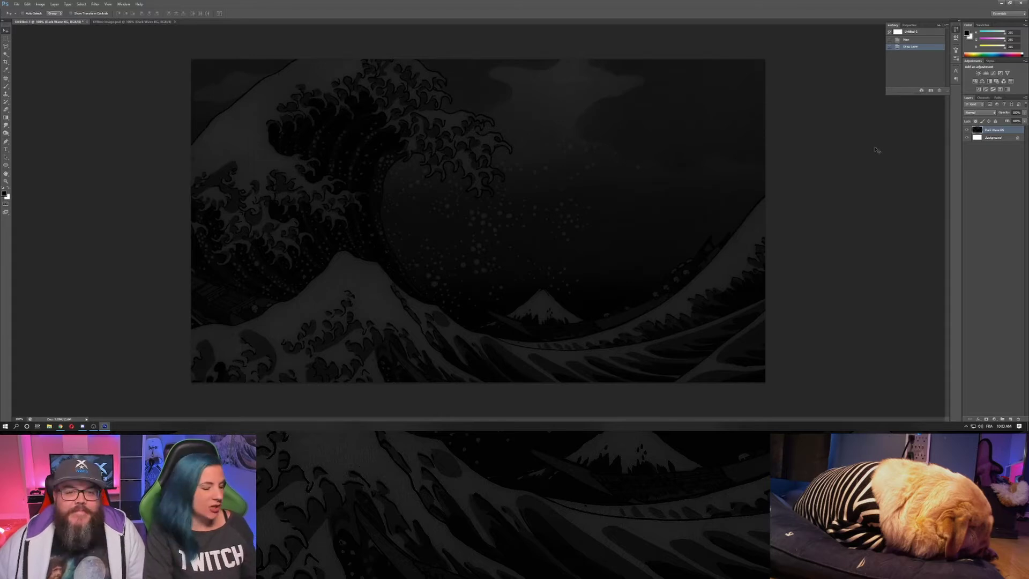
- Scale the dark wave background layer down with Free Transform so it fits the canvas
{"action": "key", "text": "ctrl+t"}
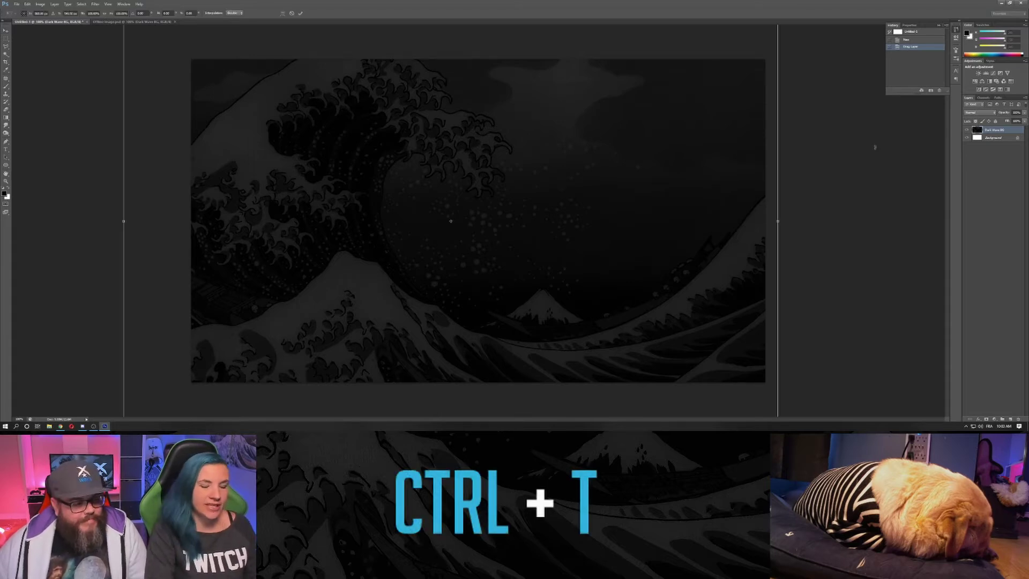
{"action": "key", "text": "ctrl+minus"}
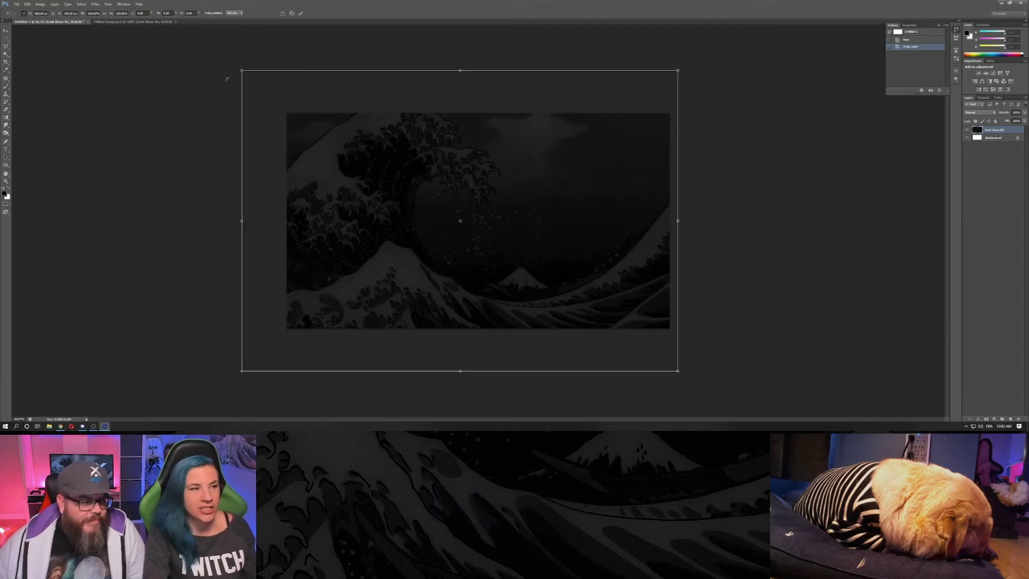
{"action": "left_click_drag", "start_coordinate": [242, 70], "coordinate": [266, 86]}
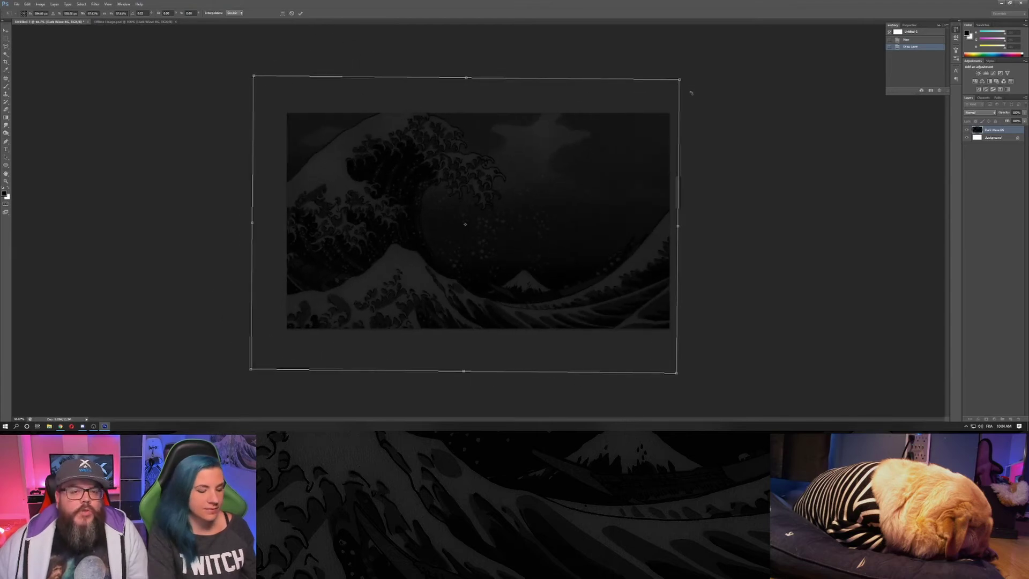
{"action": "key", "text": "Return"}
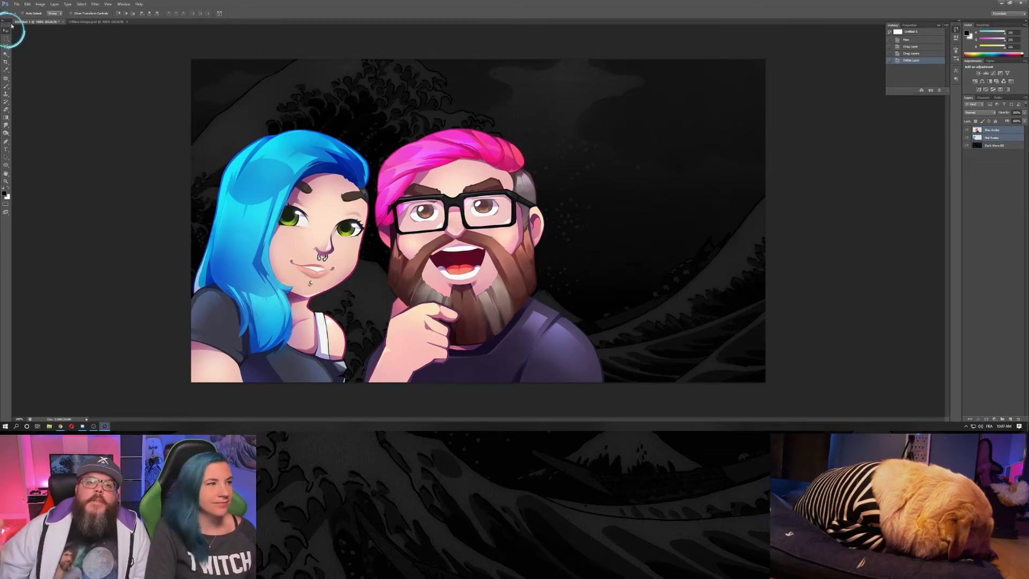
{"action": "left_click_drag", "start_coordinate": [450, 172], "coordinate": [466, 155]}
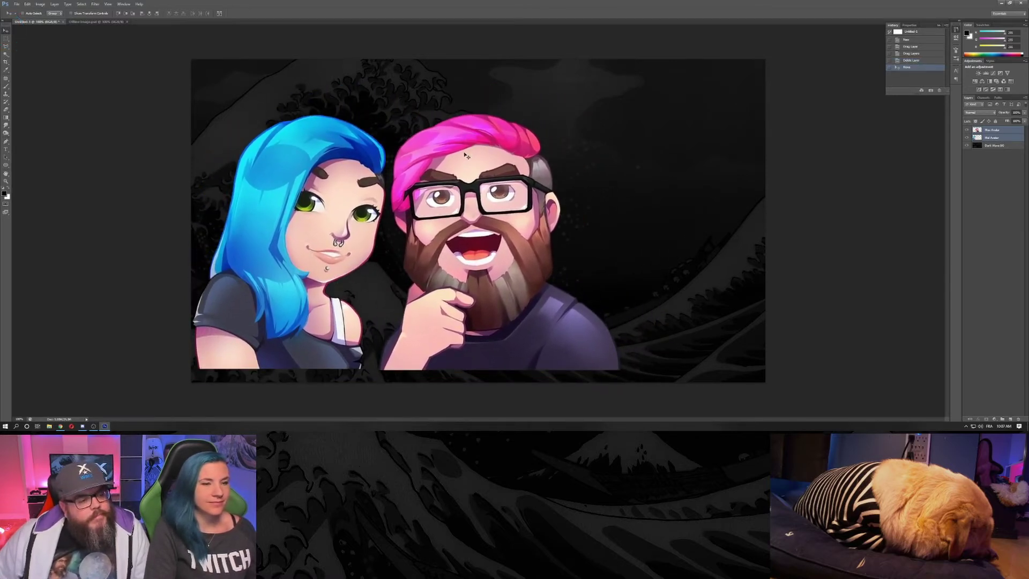
{"action": "key", "text": "ctrl+z"}
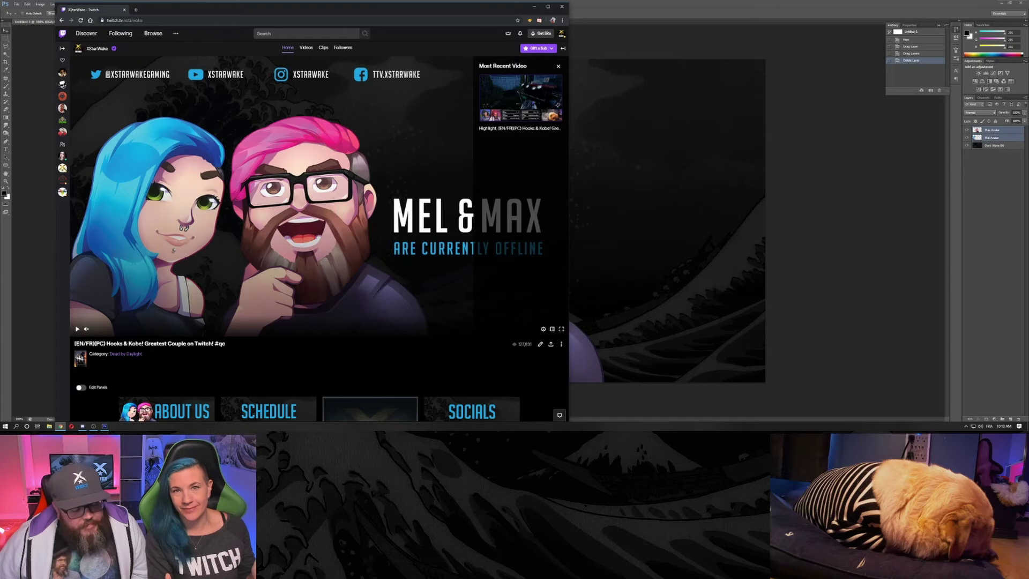
{"action": "key", "text": "alt+Tab"}
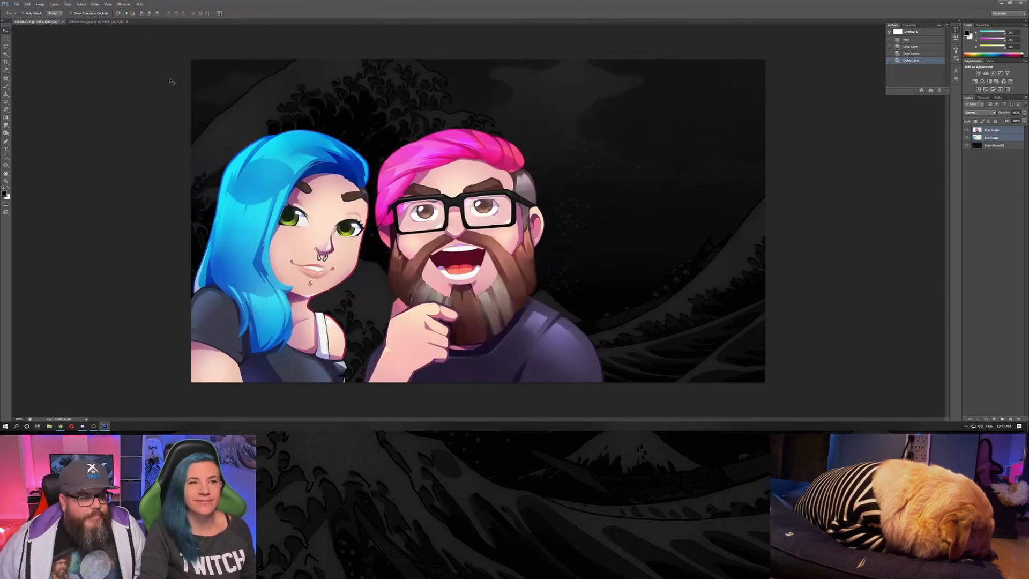
- Add the pasted 'MEL & MAX ARE CURRENTLY OFFLINE' text layer to the right of the couple
{"action": "left_click", "coordinate": [6, 148]}
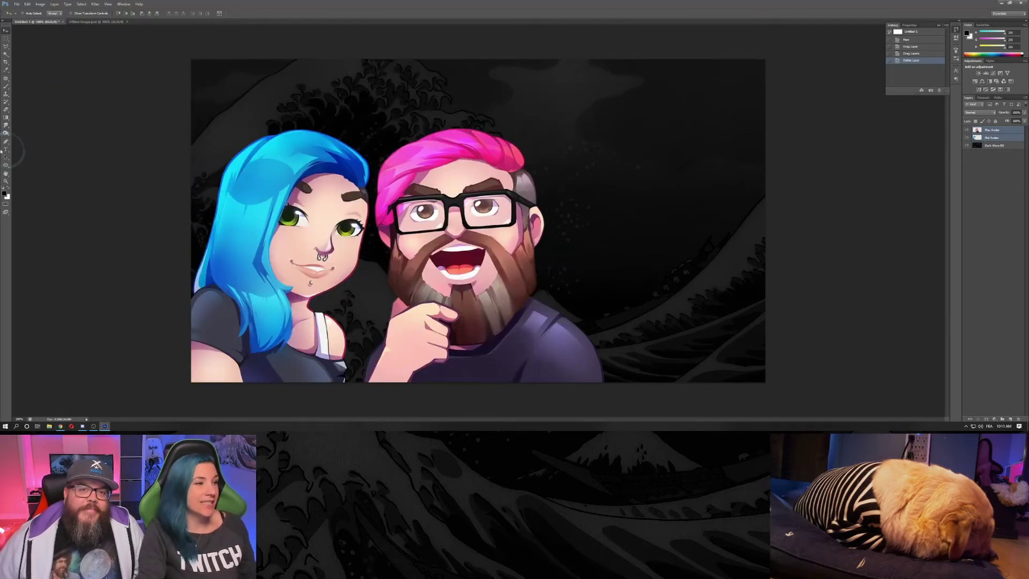
{"action": "left_click", "coordinate": [593, 213]}
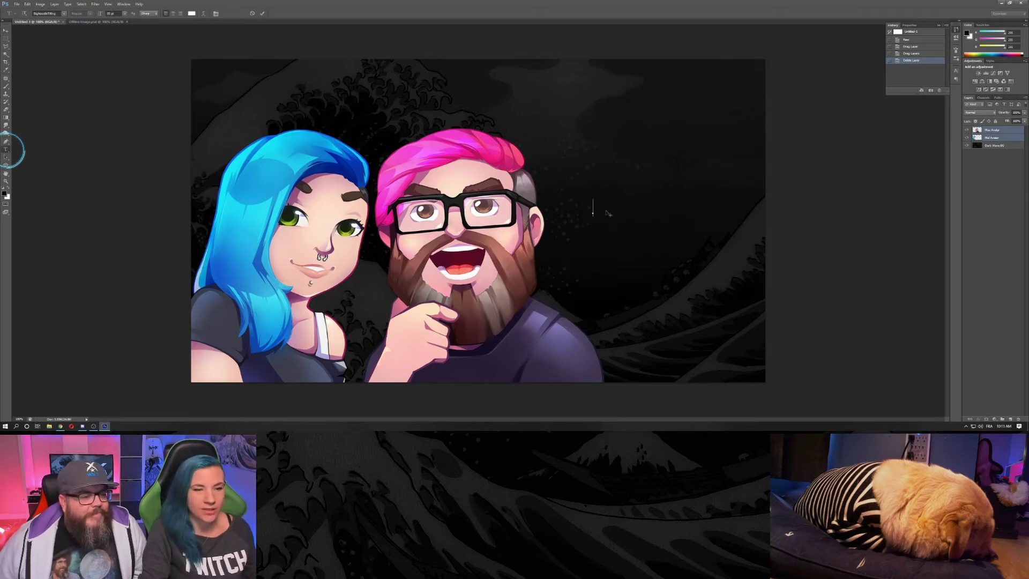
{"action": "type", "text": "Mel & Max are currently Offline"}
{"action": "key", "text": "ctrl+Return"}
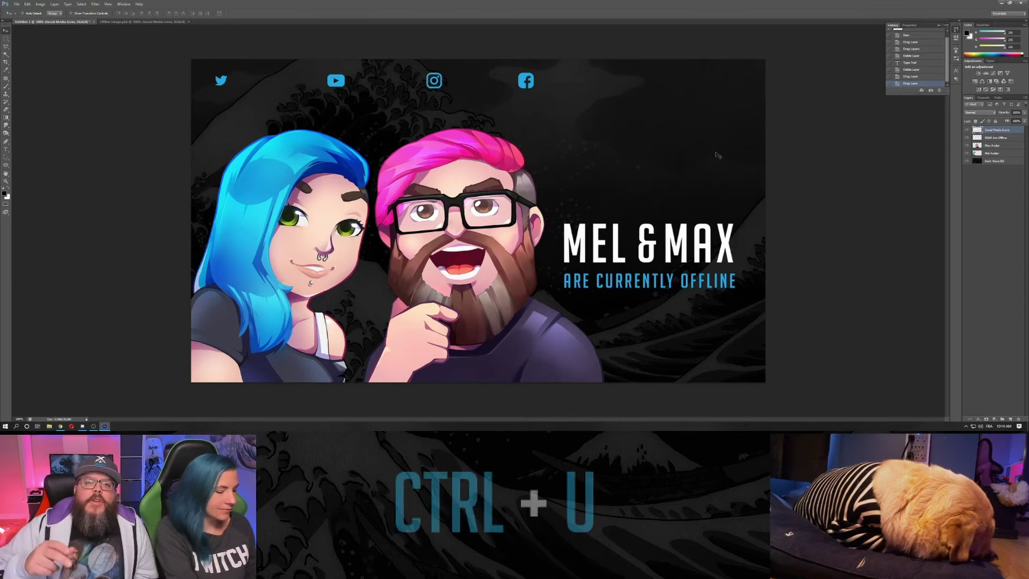
- Try a deeper blue hue on the social icons, then cancel to keep them light blue
{"action": "key", "text": "ctrl+u"}
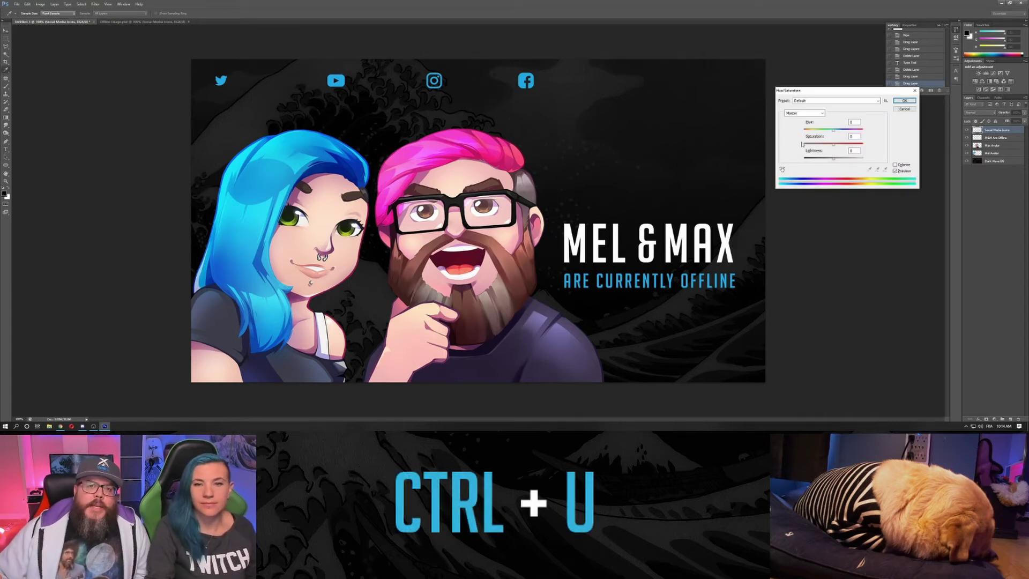
{"action": "left_click_drag", "start_coordinate": [833, 130], "coordinate": [842, 131]}
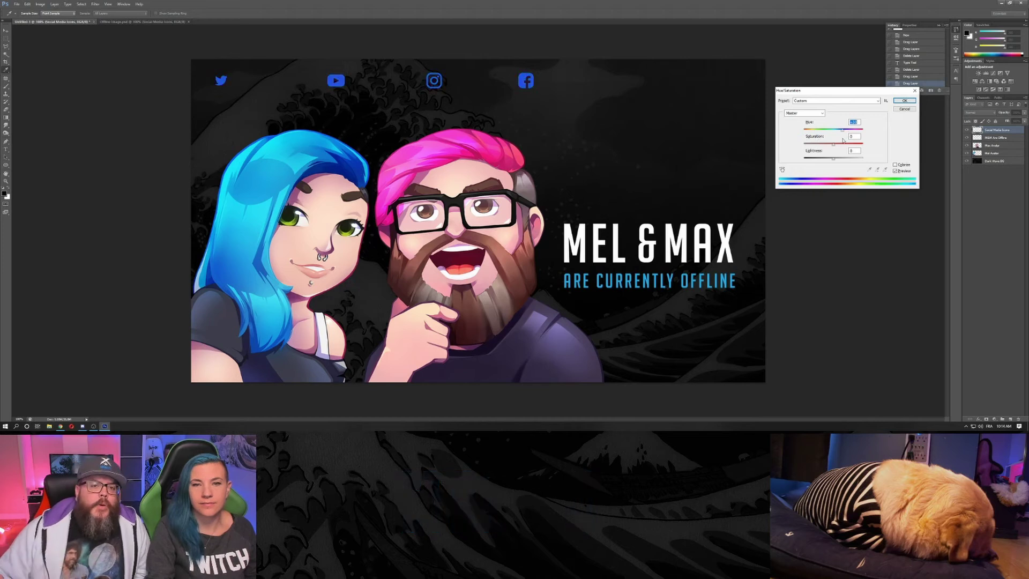
{"action": "left_click", "coordinate": [904, 109]}
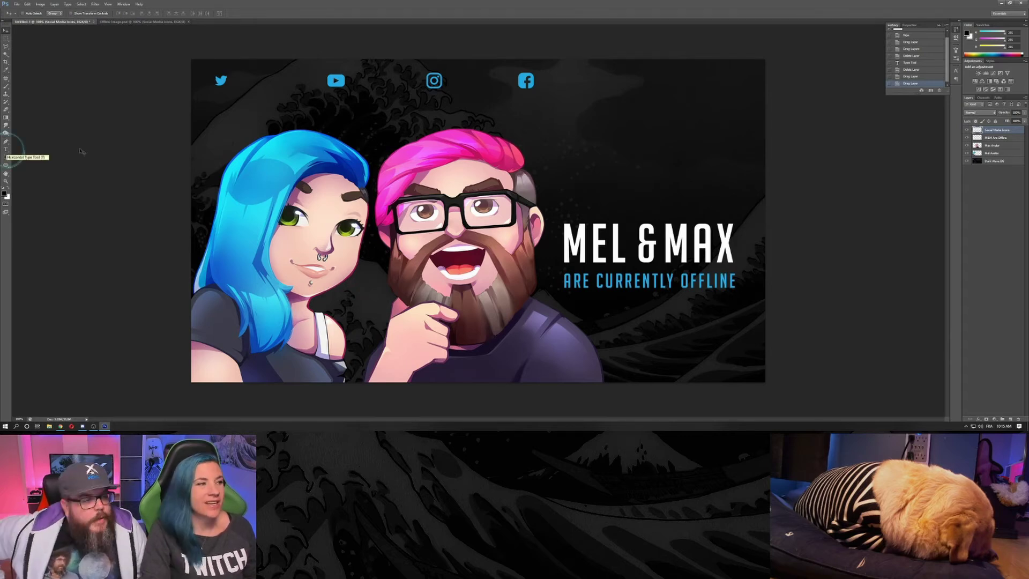
- Start the handle text beside the Twitter icon, beginning with '@'
{"action": "left_click", "coordinate": [7, 148]}
{"action": "left_click", "coordinate": [234, 78]}
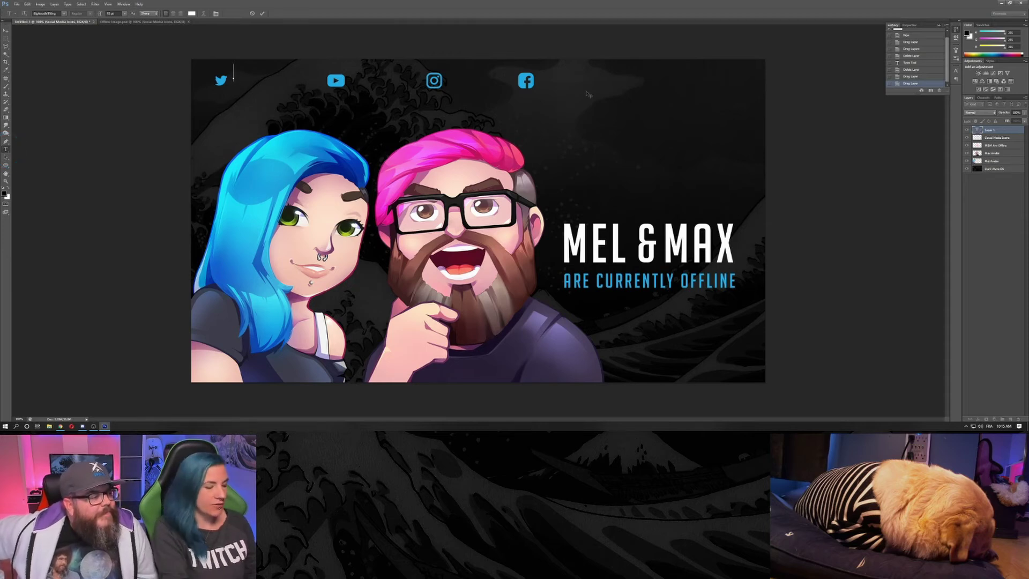
{"action": "type", "text": "@XSTARWAKEGAMING"}
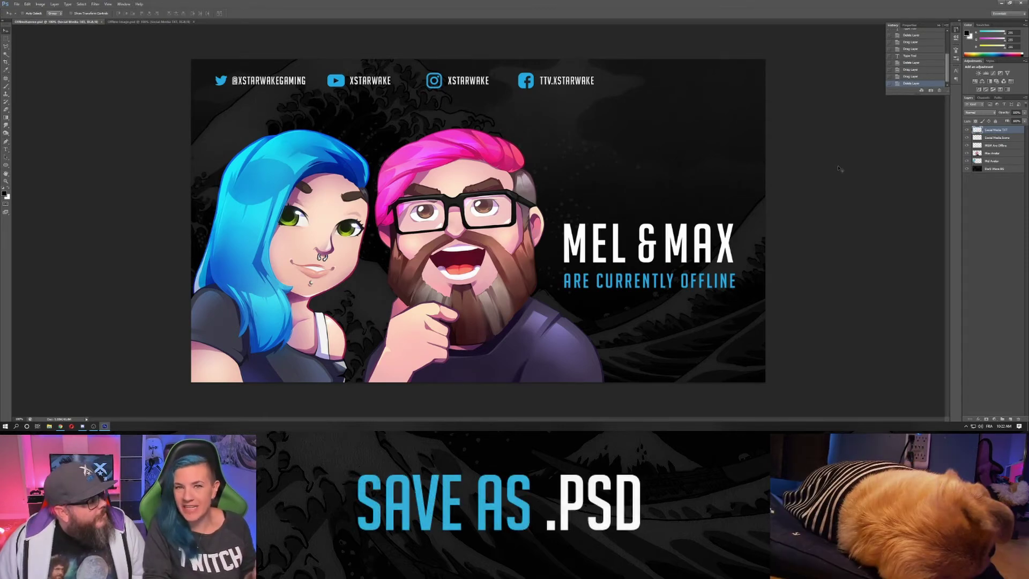
- Save the banner over the existing OfflineBanner.psd
{"action": "left_click", "coordinate": [16, 4]}
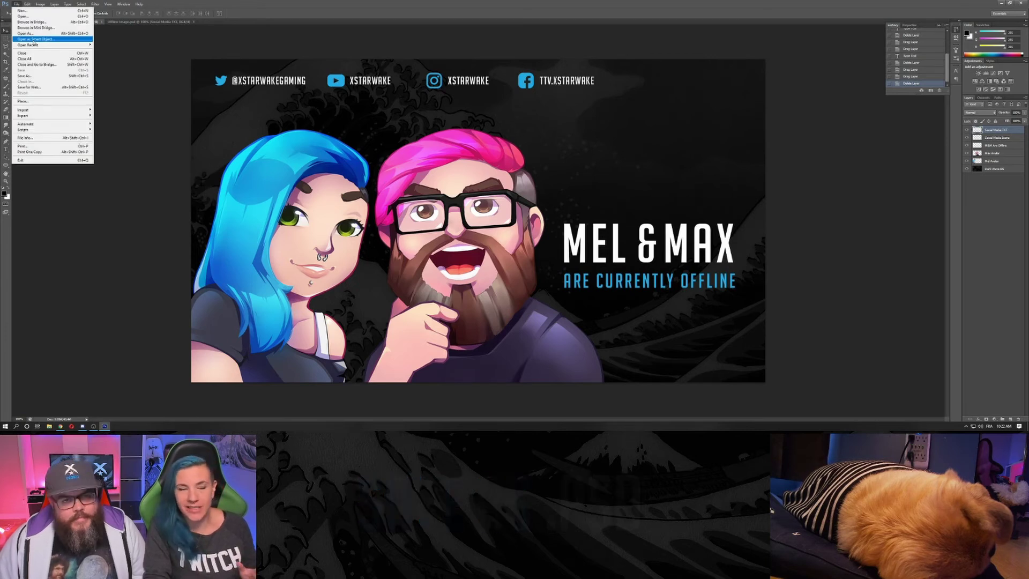
{"action": "left_click", "coordinate": [24, 75]}
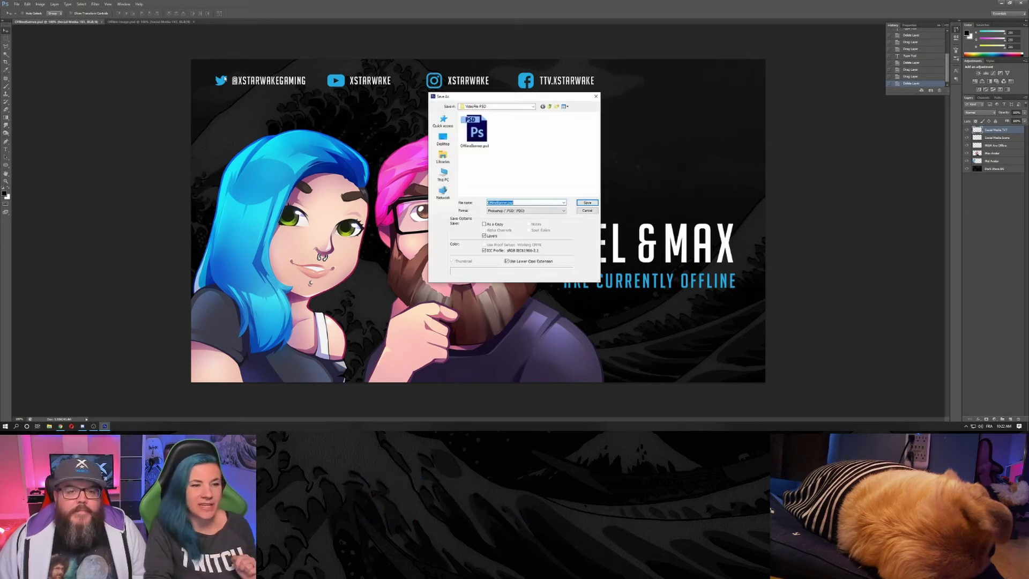
{"action": "left_click", "coordinate": [586, 203]}
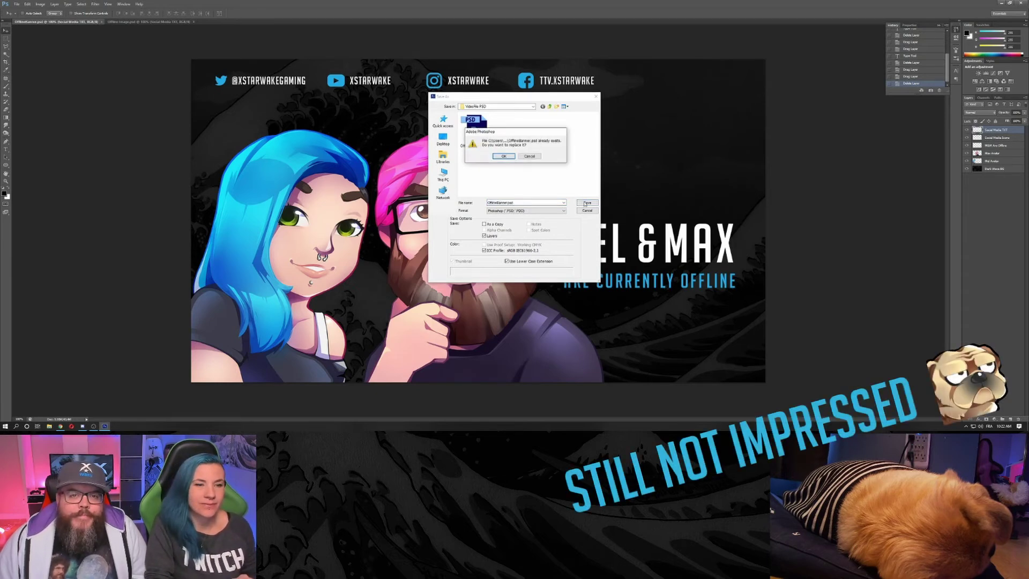
{"action": "left_click", "coordinate": [503, 157]}
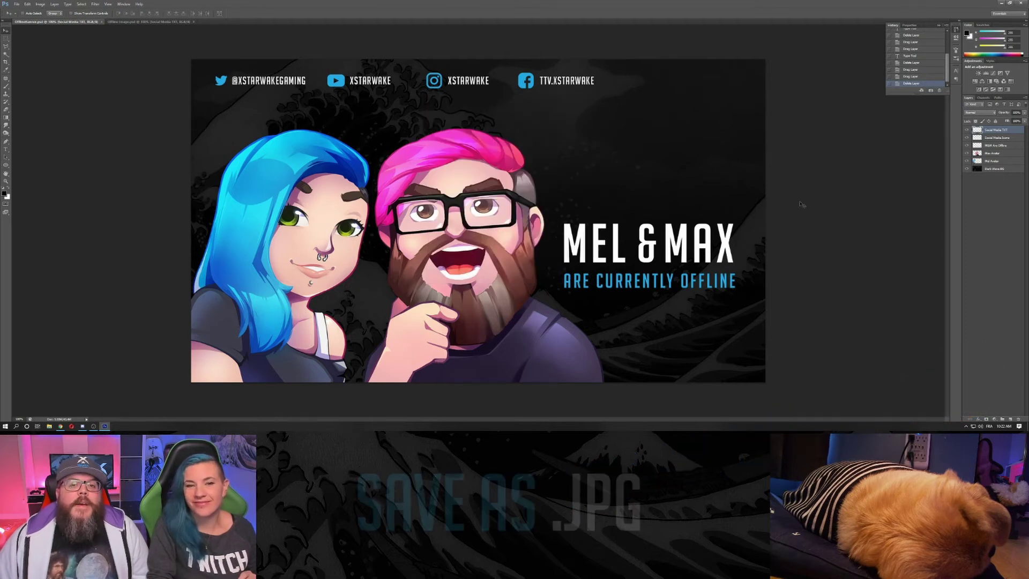
- Save a JPEG copy as OfflineBanner.jpg, accepting the default JPEG quality options
{"action": "left_click", "coordinate": [17, 5]}
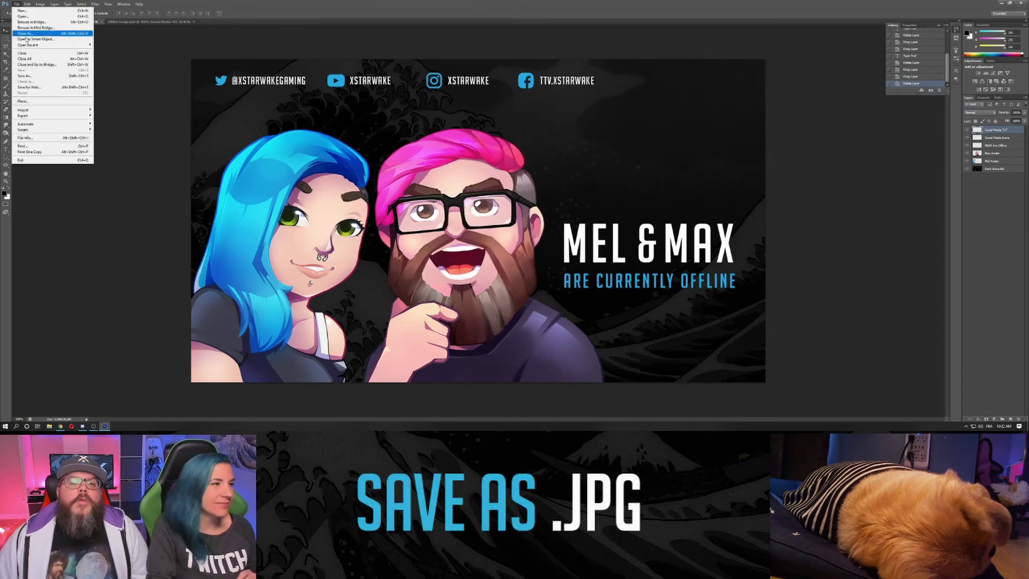
{"action": "left_click", "coordinate": [40, 79]}
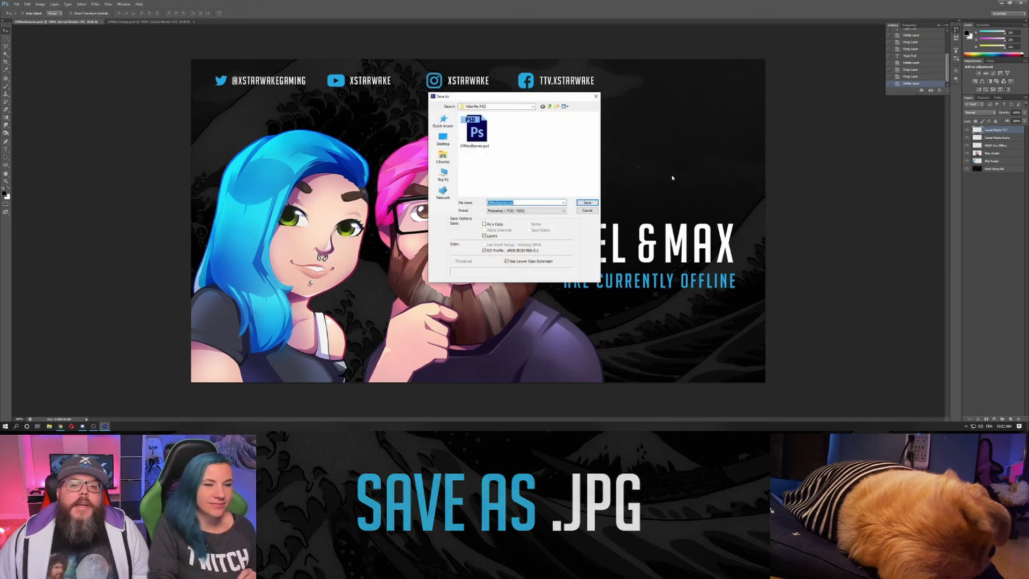
{"action": "left_click", "coordinate": [542, 210]}
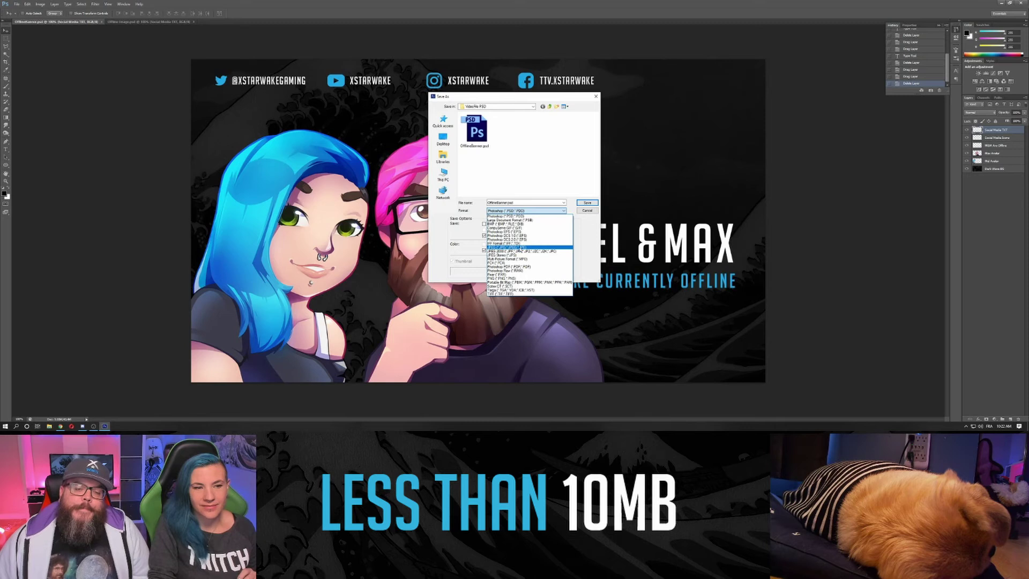
{"action": "left_click", "coordinate": [528, 247]}
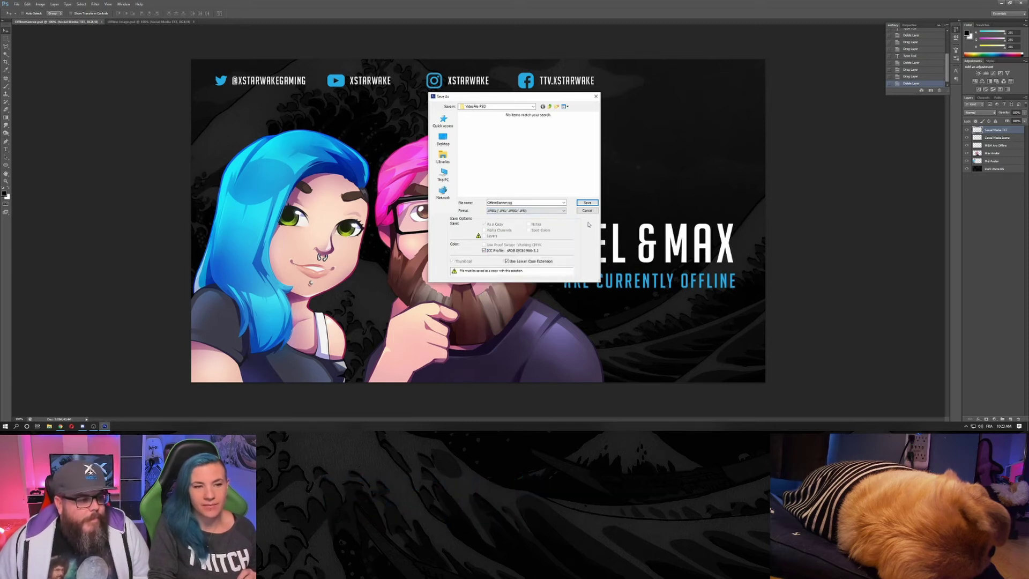
{"action": "left_click", "coordinate": [587, 203]}
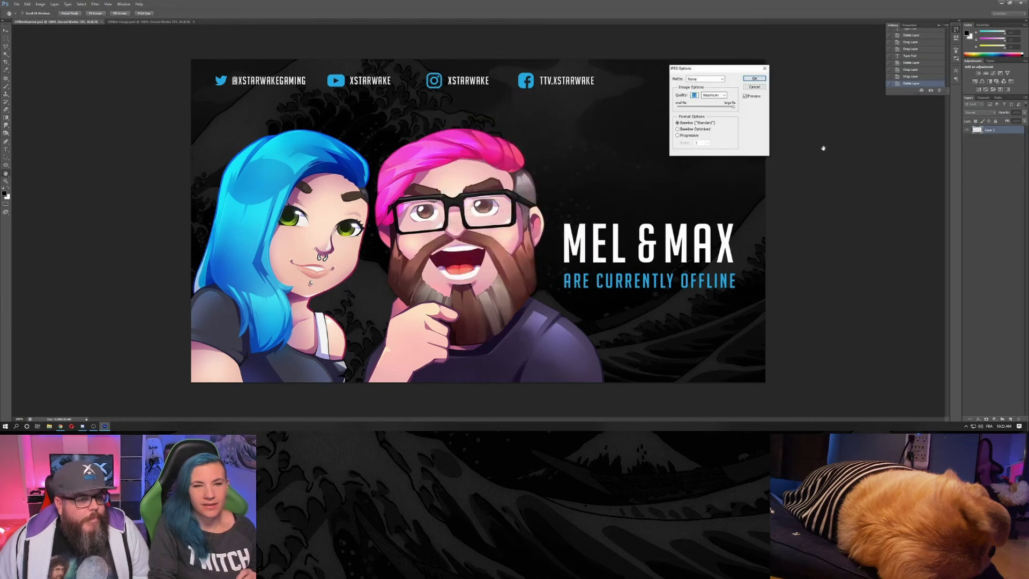
{"action": "left_click", "coordinate": [761, 80]}
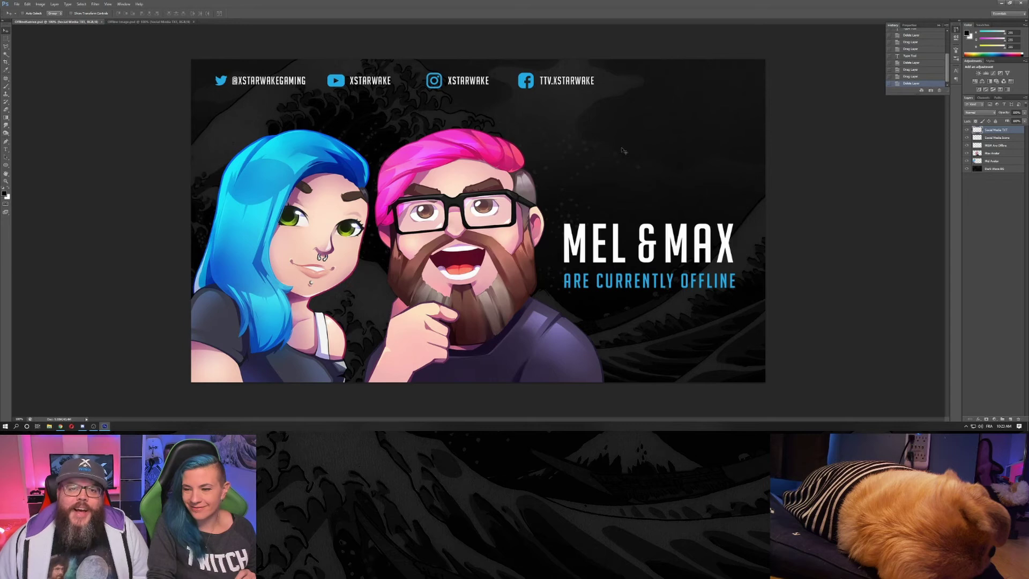
{"action": "key", "text": "alt+Tab"}
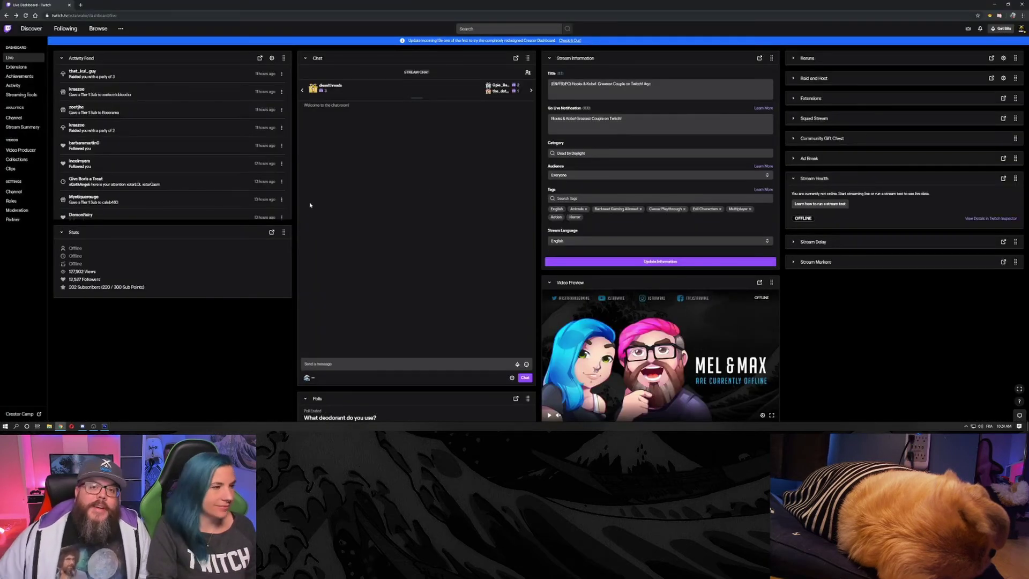
{"action": "left_click", "coordinate": [18, 195]}
{"action": "scroll", "coordinate": [320, 181], "scroll_direction": "down", "scroll_amount": 5}
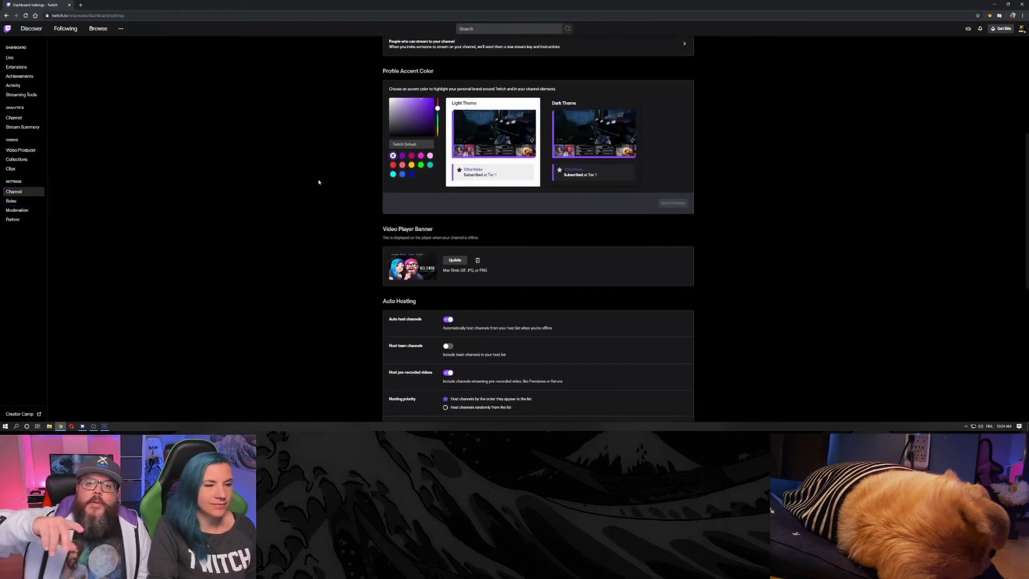
{"action": "scroll", "coordinate": [318, 182], "scroll_direction": "down", "scroll_amount": 2}
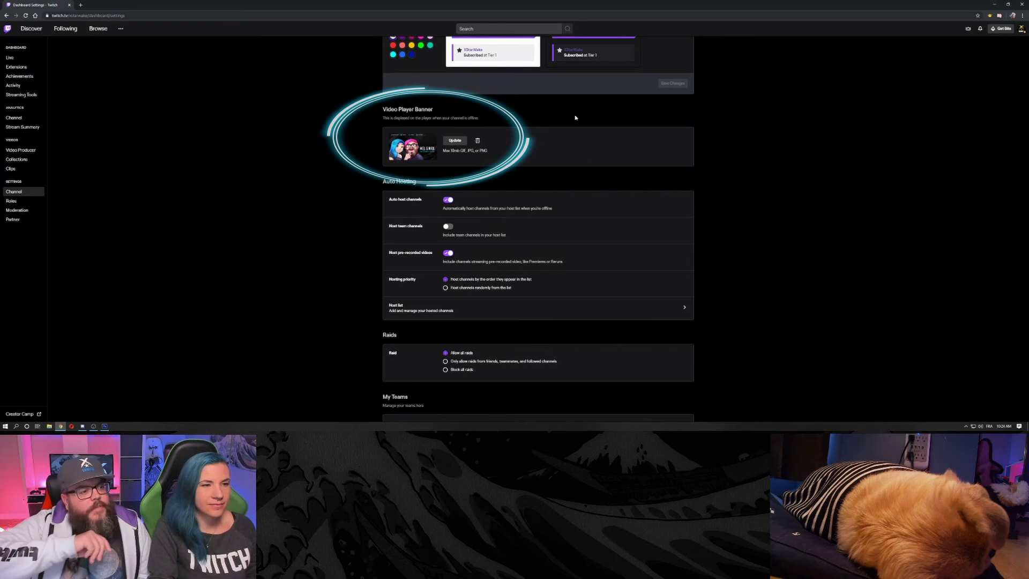
{"action": "left_click", "coordinate": [460, 144]}
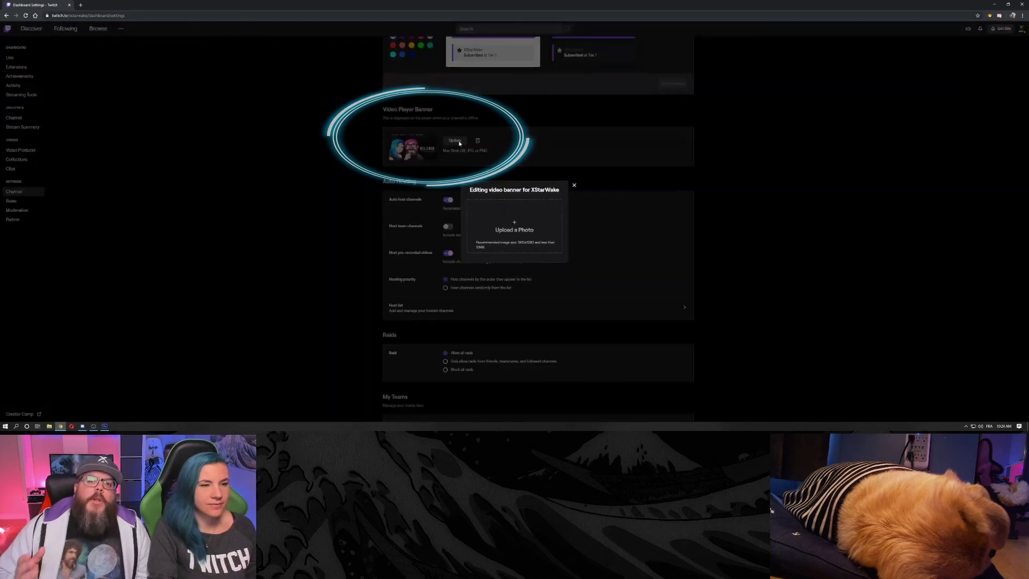
{"action": "left_click", "coordinate": [516, 225]}
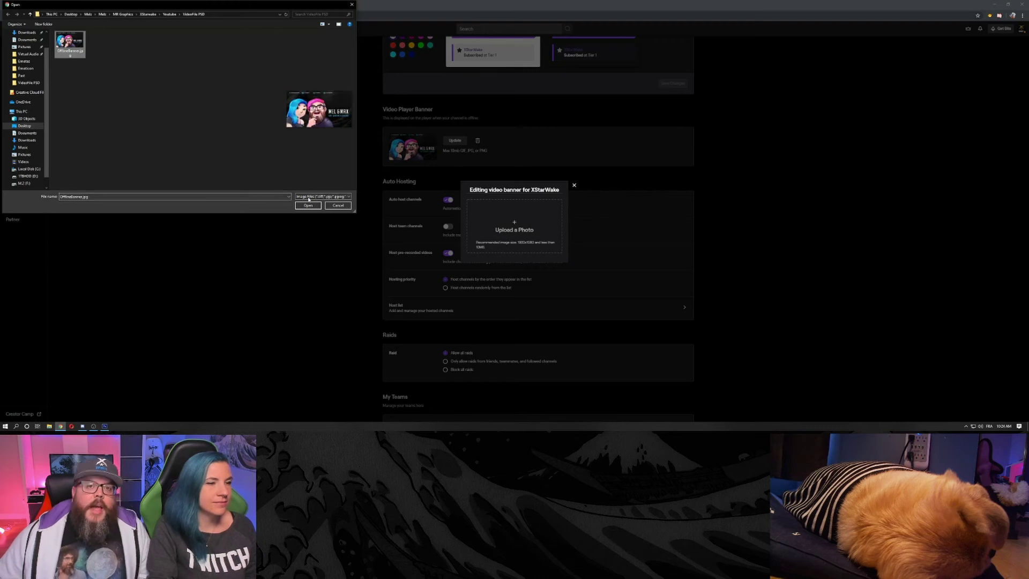
{"action": "left_click", "coordinate": [310, 206]}
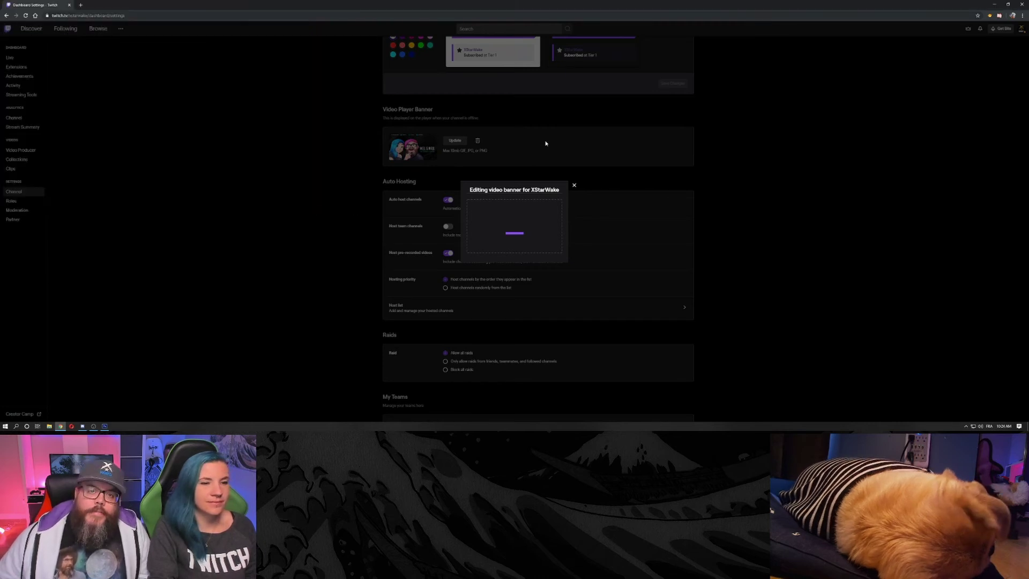